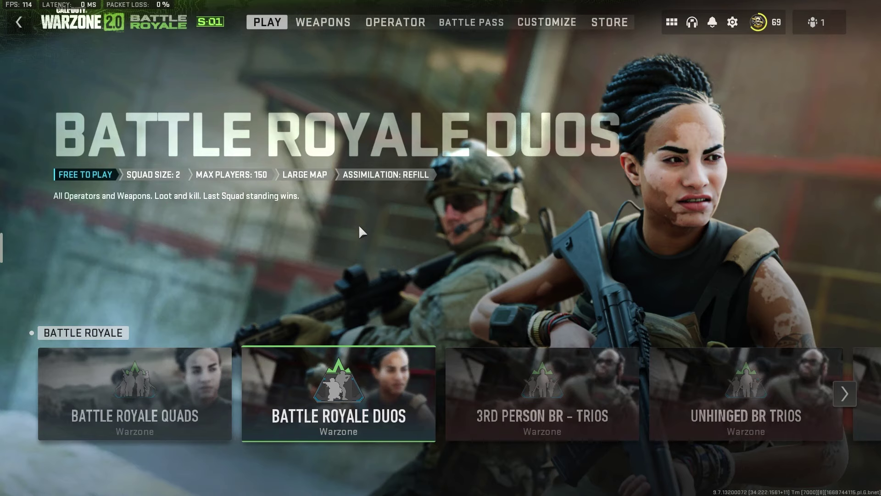
# Step: Open the profile panel and show the voice Channels list, including the Party channel
pyautogui.click(758, 22)
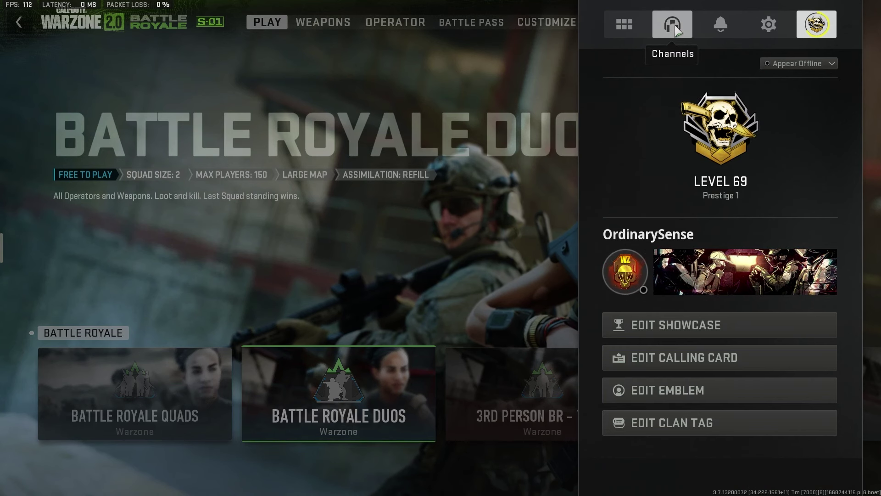
pyautogui.click(673, 25)
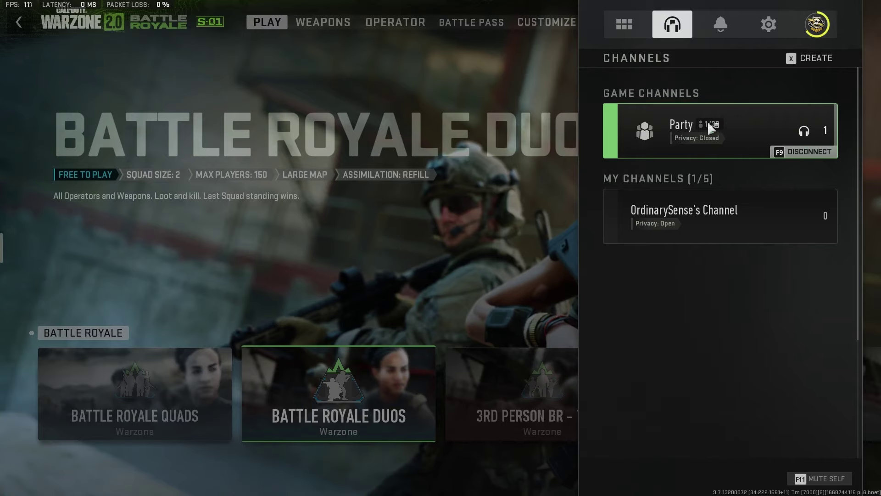
# Step: Open the Party channel's settings and keep Party Privacy set to Closed
pyautogui.click(745, 127)
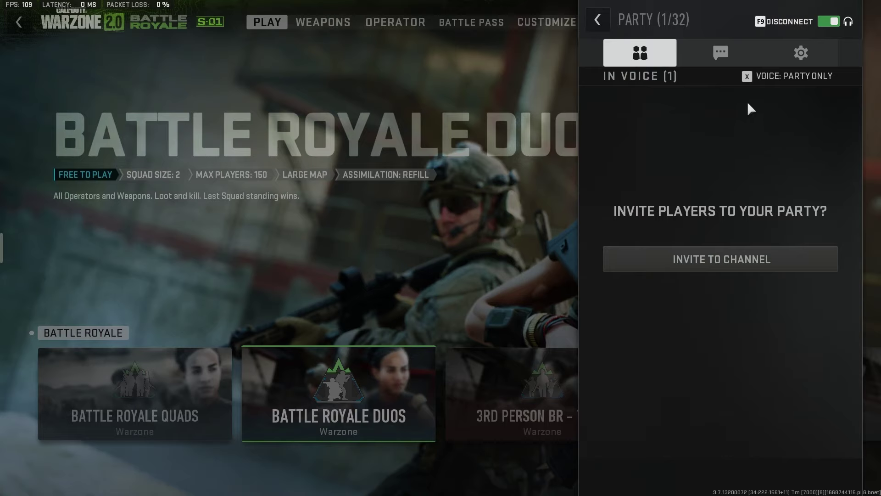
pyautogui.click(801, 53)
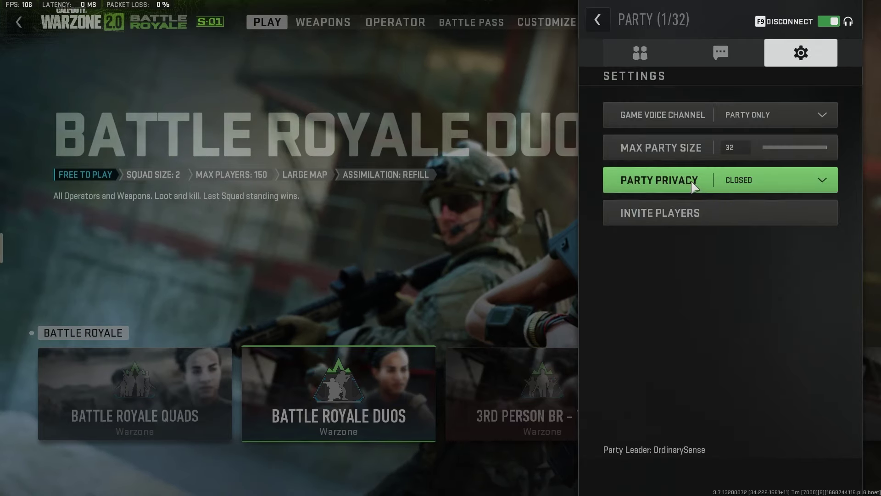
pyautogui.click(782, 179)
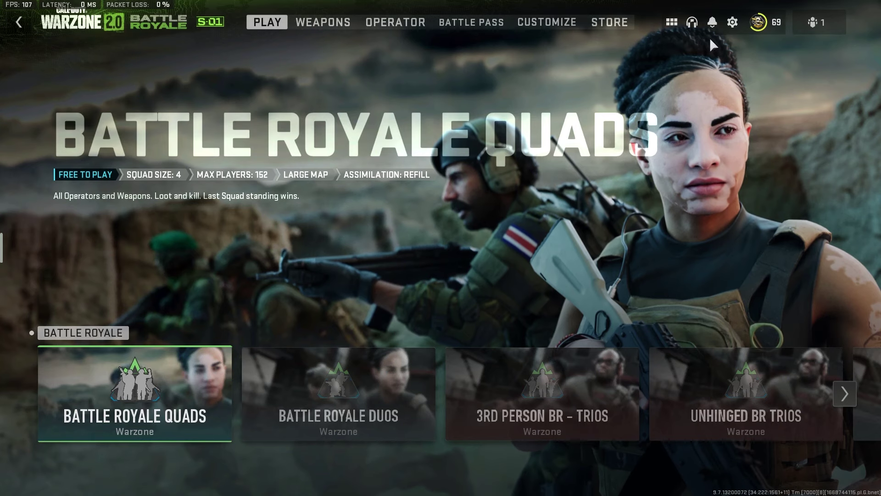
# Step: Turn Text Chat OFF in the Account & Network settings
pyautogui.click(734, 26)
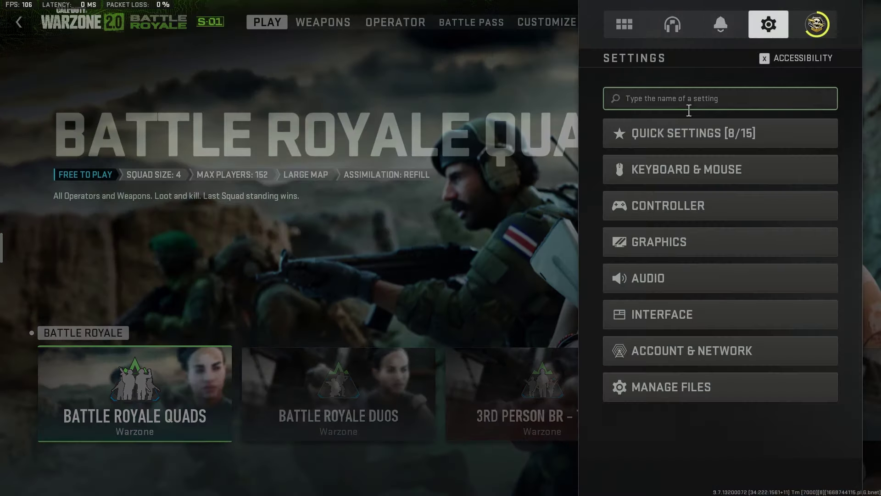
pyautogui.click(664, 358)
pyautogui.scroll(-3, 362, 286)
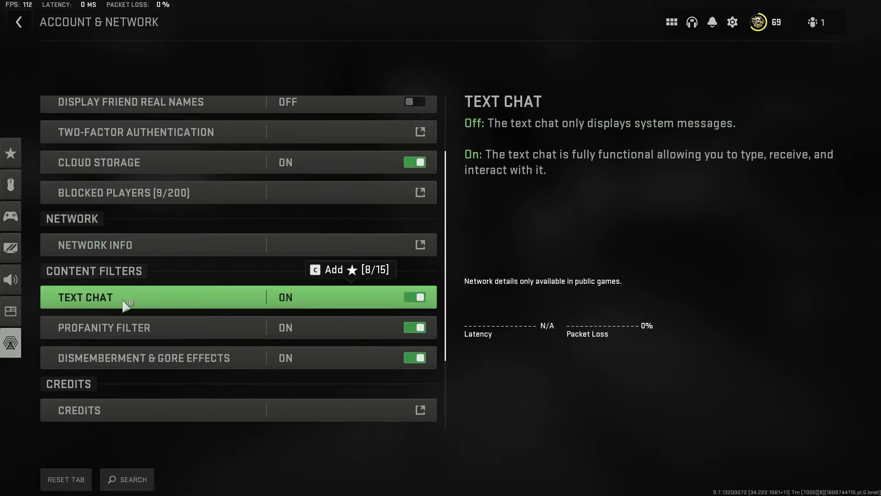
pyautogui.click(417, 294)
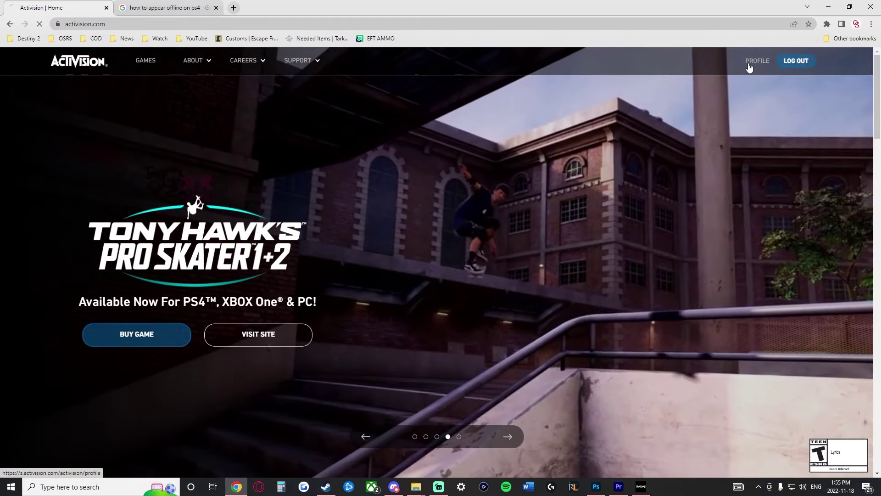
# Step: Go to the Activision account profile page showing the linked PlayStation and Battle.net accounts
pyautogui.click(756, 63)
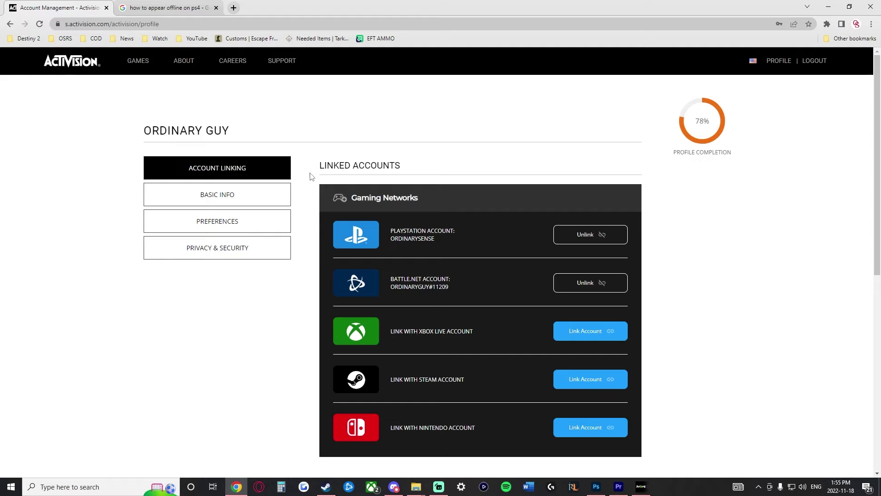
# Step: Open Privacy & Security and scroll to the Game Data and Profile Privacy section
pyautogui.click(239, 252)
pyautogui.scroll(-8, 394, 276)
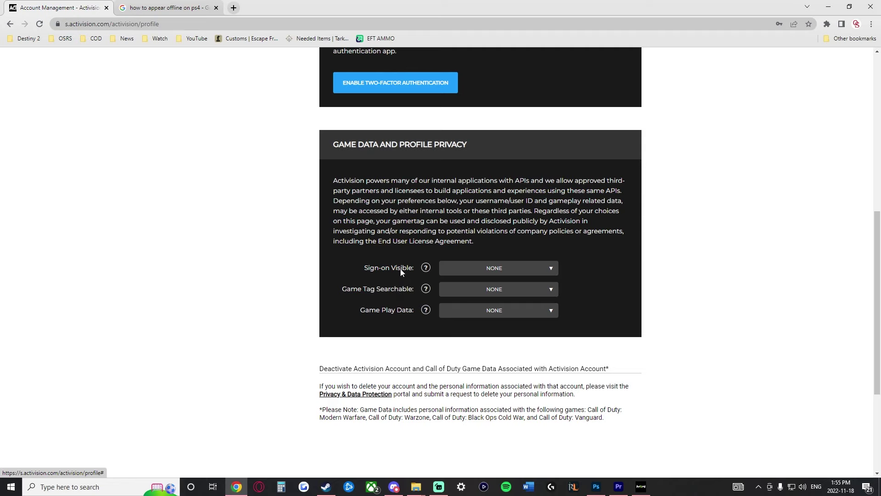
pyautogui.scroll(7, 401, 271)
pyautogui.scroll(-7, 401, 274)
# Step: Set Sign-on Visible, Game Tag Searchable and Game Play Data to None
pyautogui.click(550, 268)
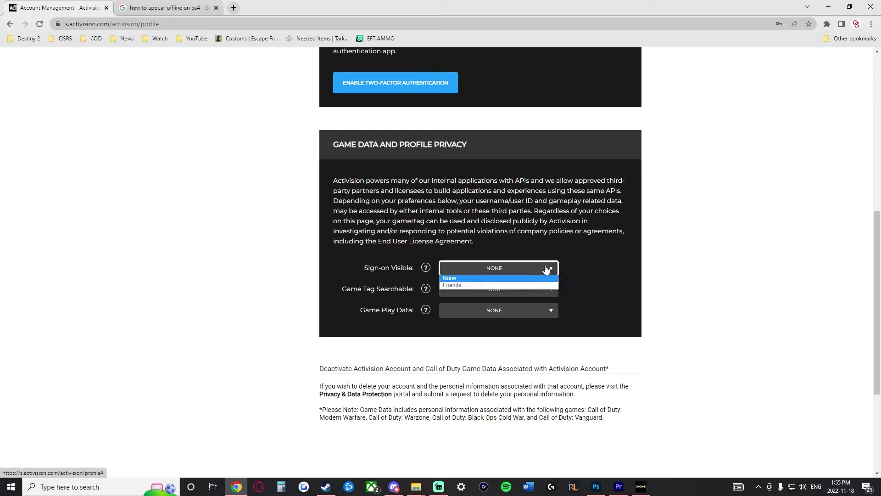
pyautogui.click(474, 282)
pyautogui.click(521, 292)
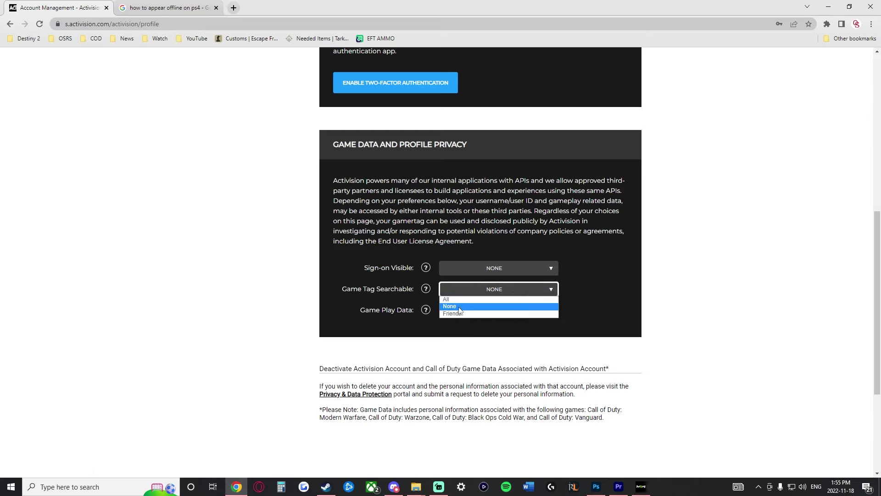
pyautogui.click(461, 306)
pyautogui.click(505, 310)
pyautogui.click(462, 321)
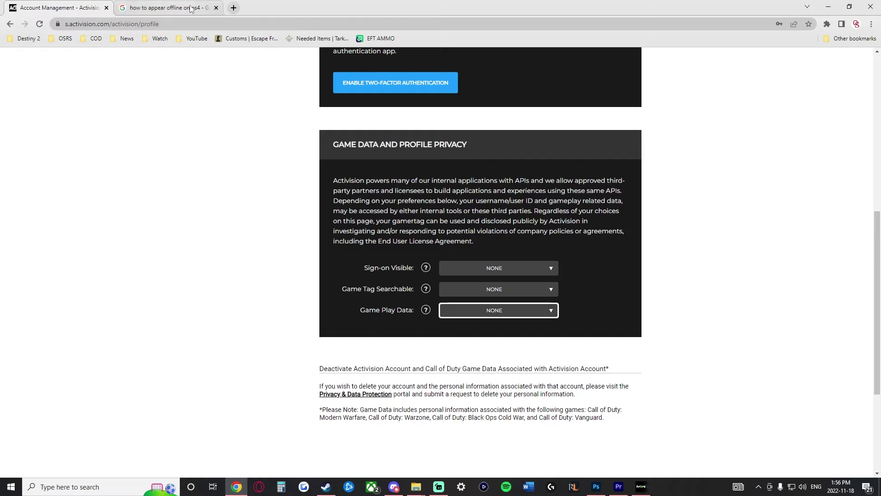
# Step: In the Google tab, search 'how to appear offline on ps5'
pyautogui.click(175, 10)
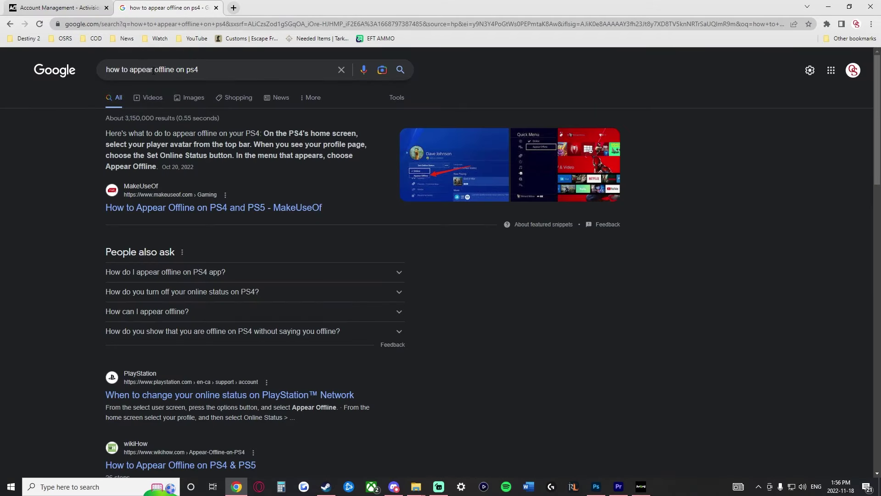
pyautogui.click(204, 71)
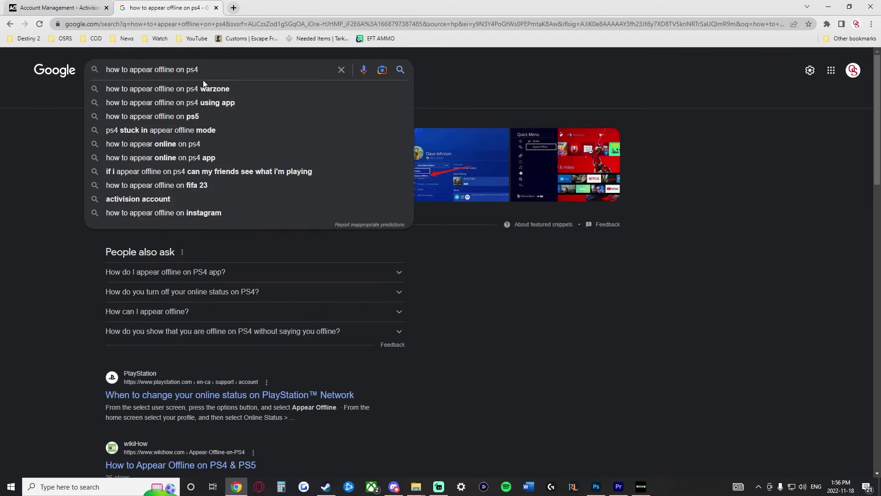
pyautogui.press('BackSpace')
pyautogui.press('BackSpace')
pyautogui.press('BackSpace')
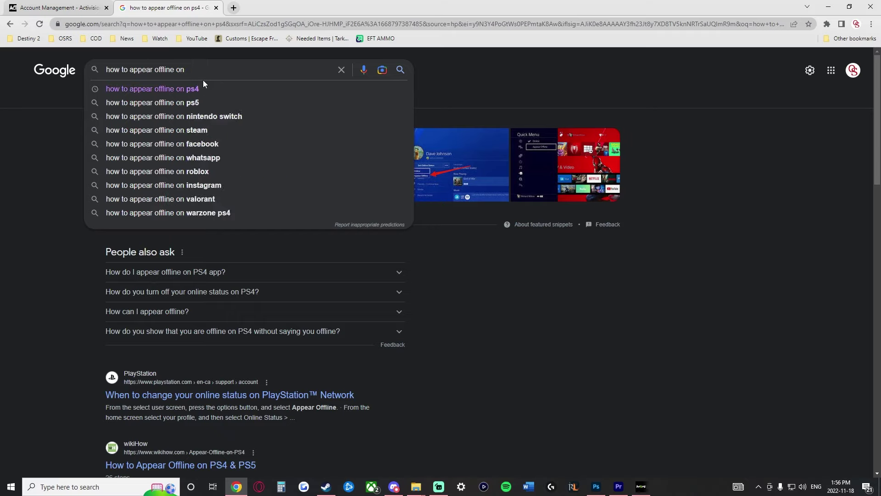
pyautogui.write('ps5')
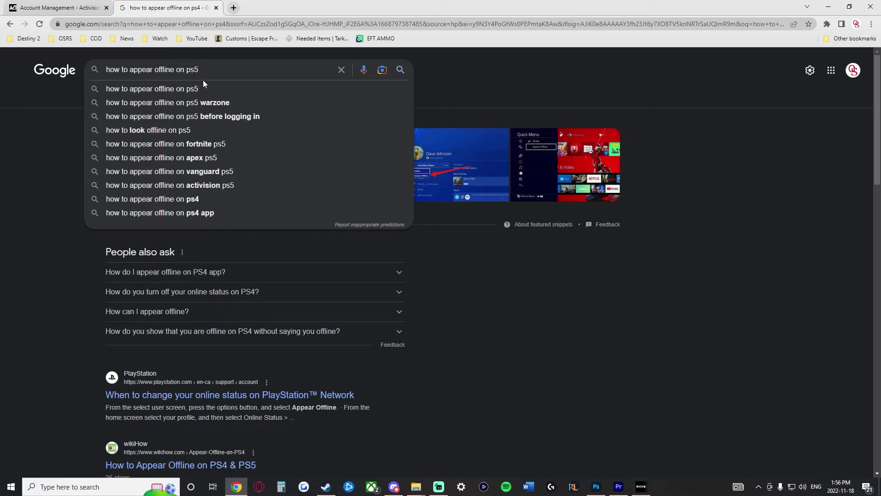
pyautogui.press('Return')
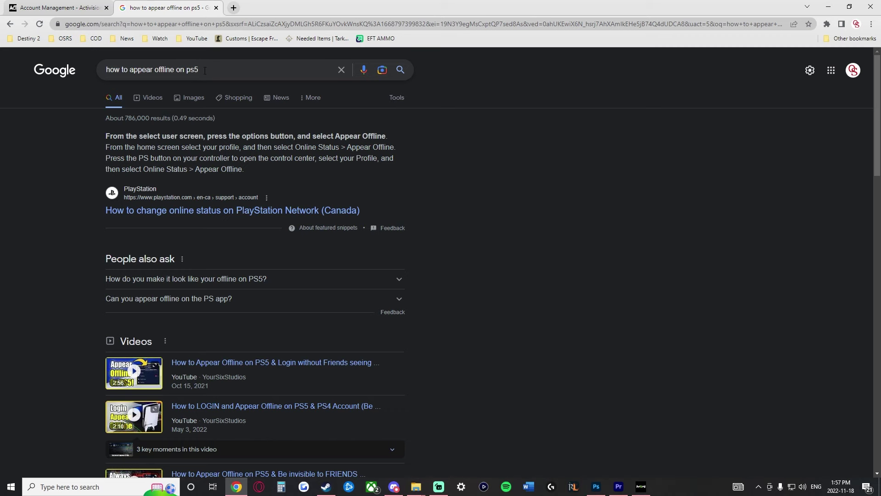
# Step: Change the search back to 'how to appear offline on ps4'
pyautogui.press('BackSpace')
pyautogui.write('4')
pyautogui.press('Return')
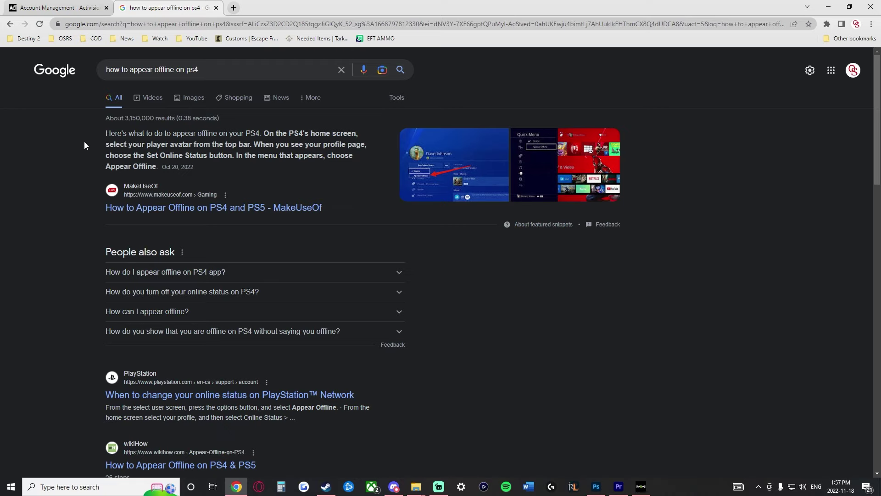
# Step: Search 'how to appear offline on xbox one'
pyautogui.click(210, 69)
pyautogui.press('BackSpace')
pyautogui.press('BackSpace')
pyautogui.press('BackSpace')
pyautogui.write('xbox one')
pyautogui.press('Return')
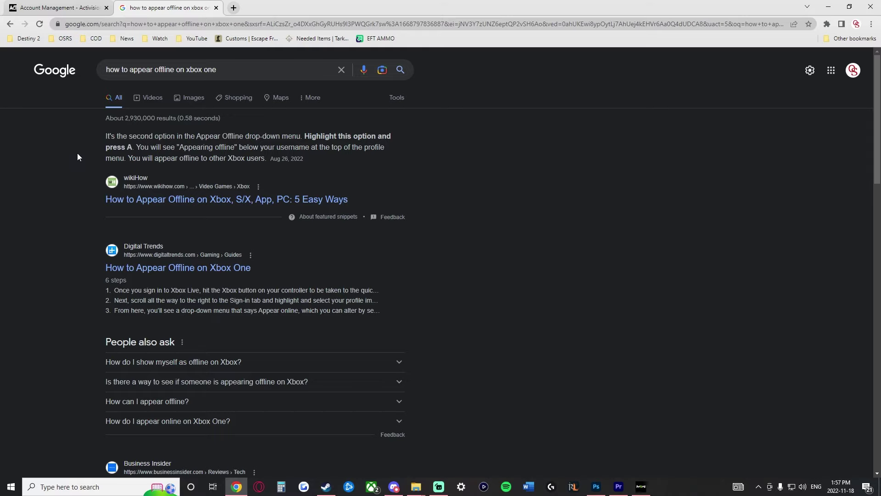
# Step: Change the search to 'how to appear offline on xbox x'
pyautogui.press('BackSpace')
pyautogui.press('BackSpace')
pyautogui.press('BackSpace')
pyautogui.write('x')
pyautogui.press('Return')
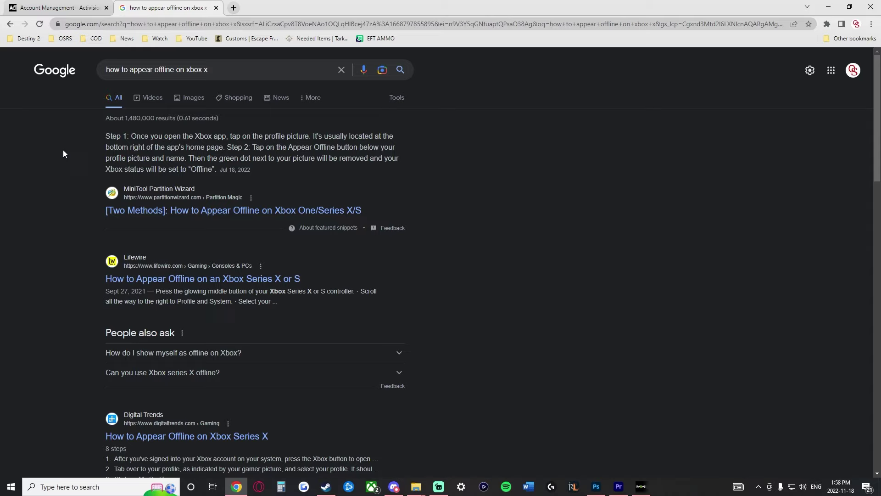